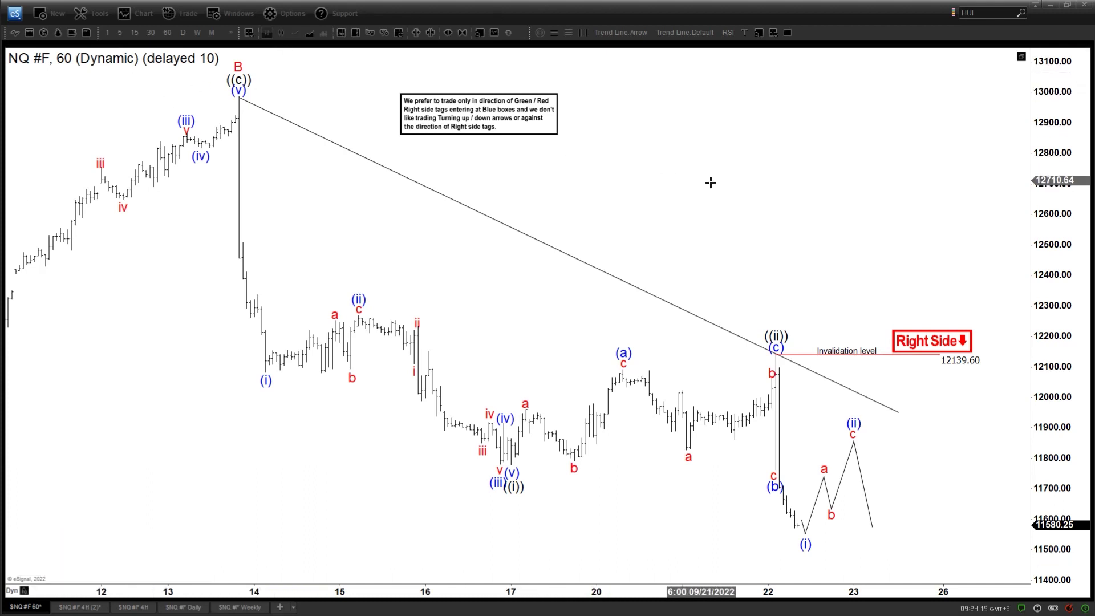
Move the invalidation level to 12143.34 at the ((ii)) high and draw a blue arrow from B down
click(863, 345)
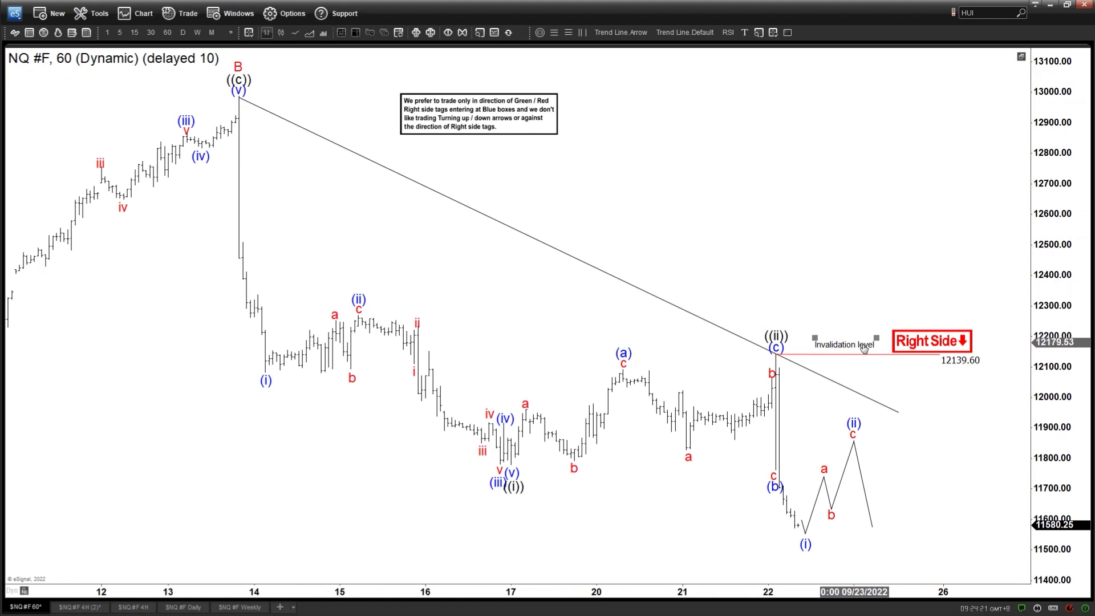
drag(940, 348, 984, 354)
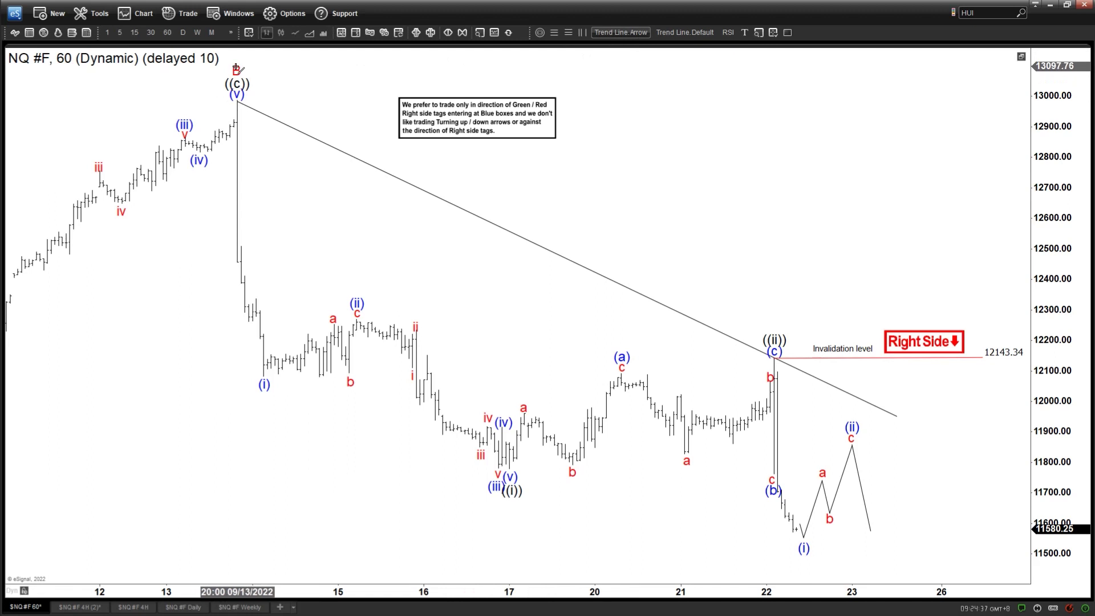
mouse_move(248, 75)
mouse_down()
mouse_move(450, 262)
mouse_move(1036, 528)
mouse_move(956, 556)
mouse_up()
key(Escape)
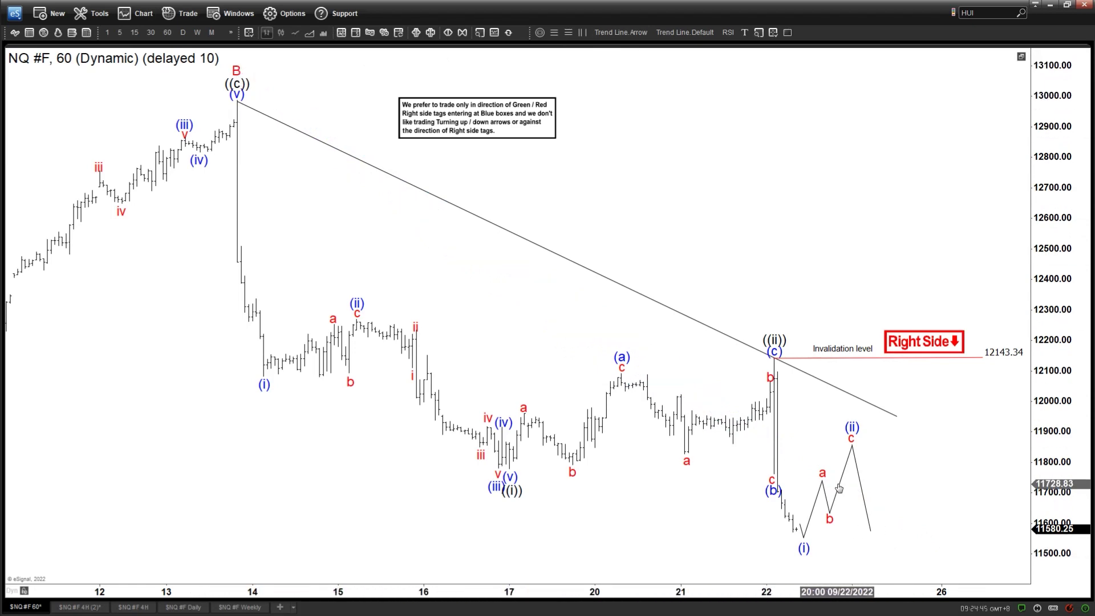
click(621, 32)
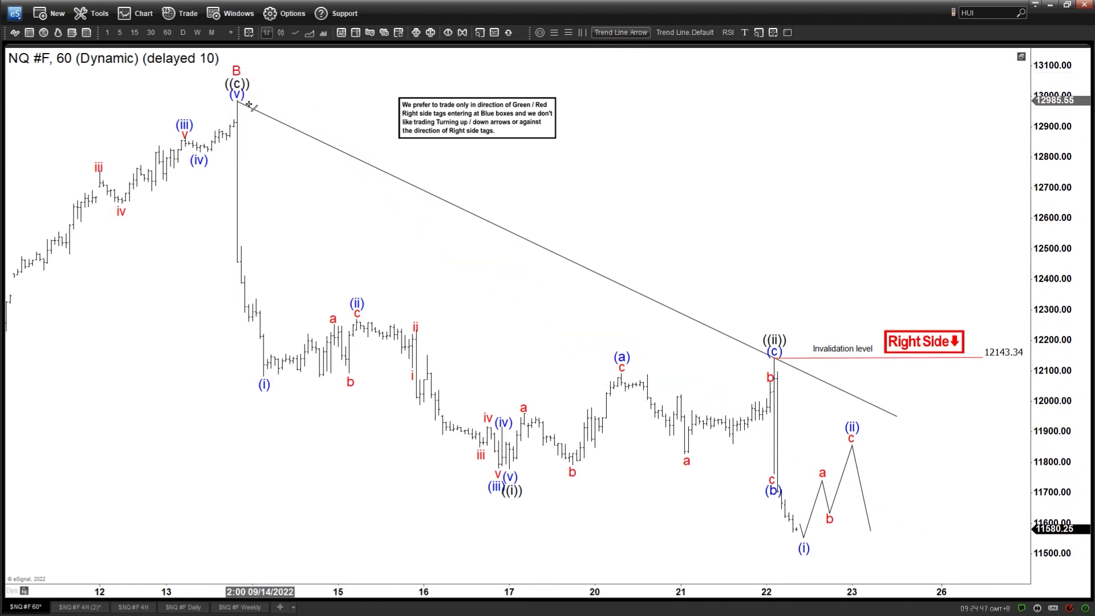
mouse_move(242, 101)
mouse_down()
mouse_move(508, 472)
mouse_move(773, 358)
mouse_move(844, 532)
mouse_up()
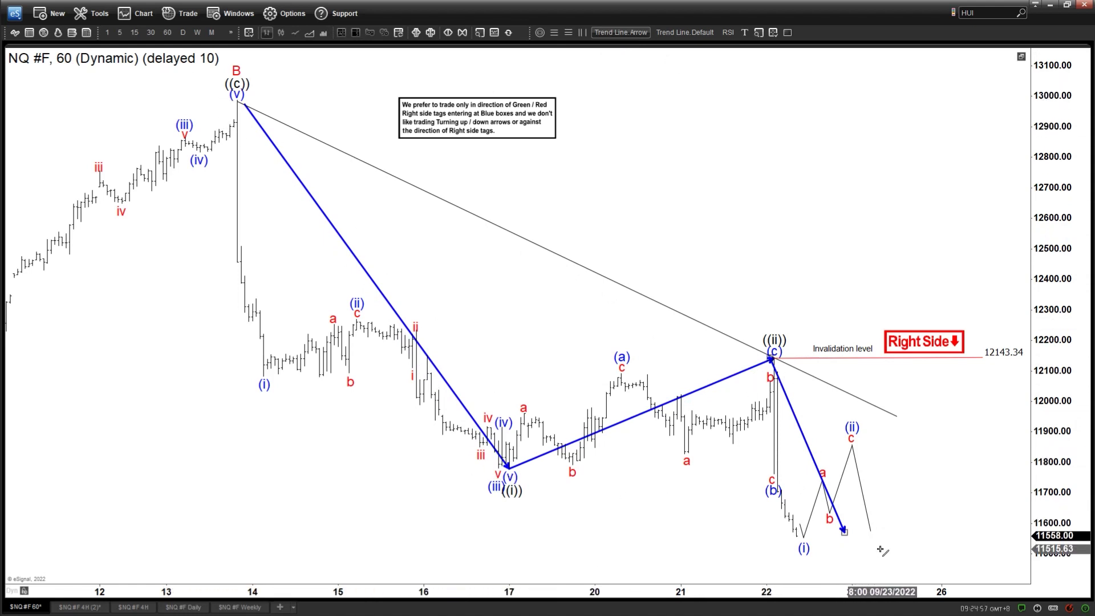
Exit the arrow tool and delete the remaining blue arrow trend lines
key(Escape)
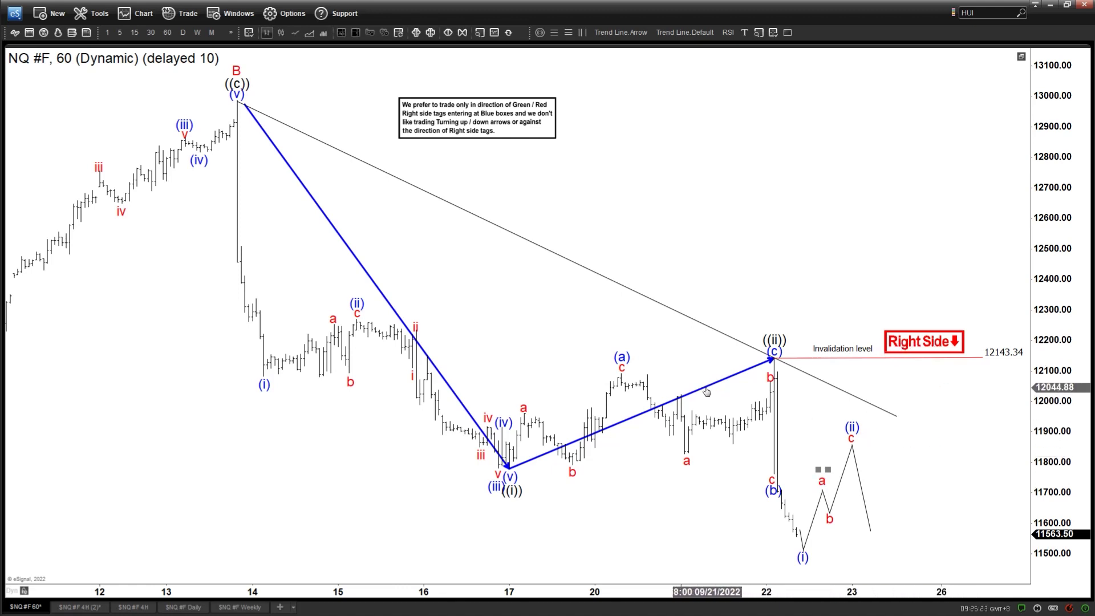
key(Delete)
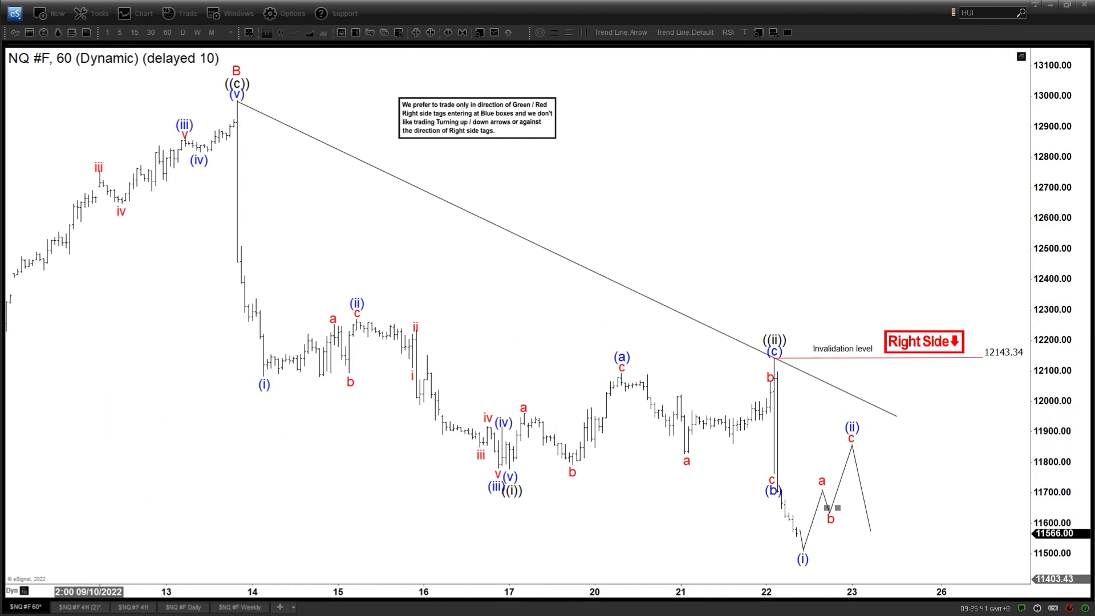
Copy the B, ((i)) and ((ii)) labels onto the 4-hour chart, placing ((i)) under the mid-September low
click(83, 606)
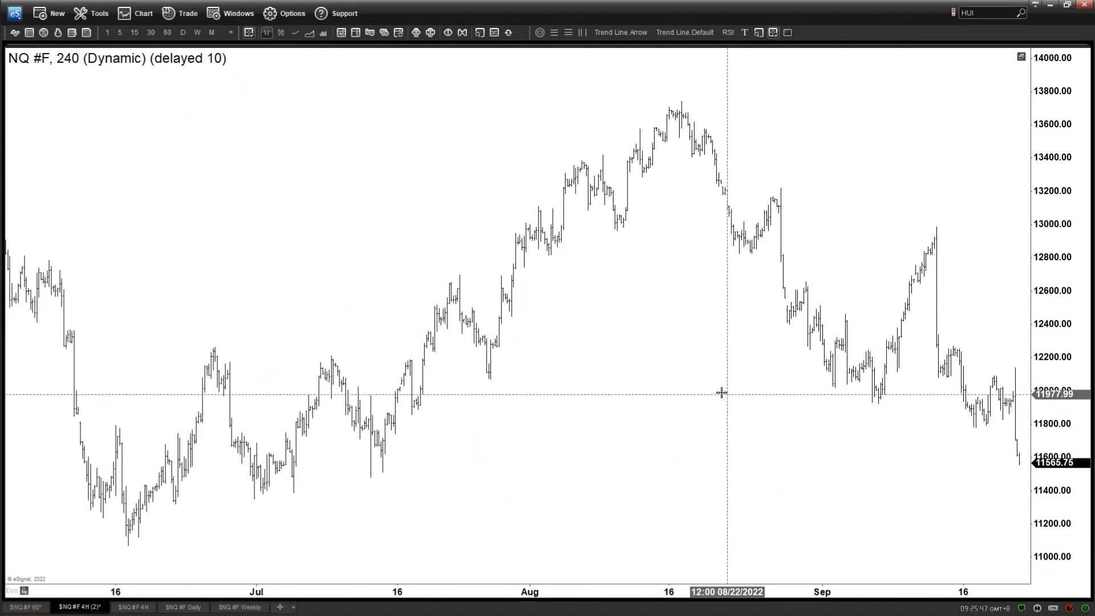
drag(921, 477, 830, 471)
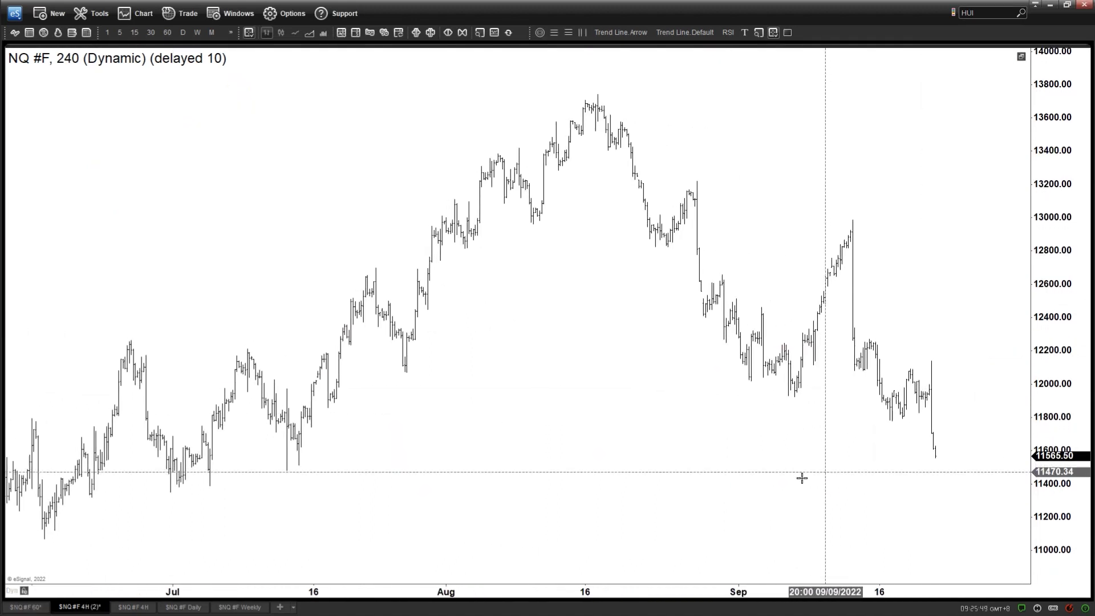
click(25, 606)
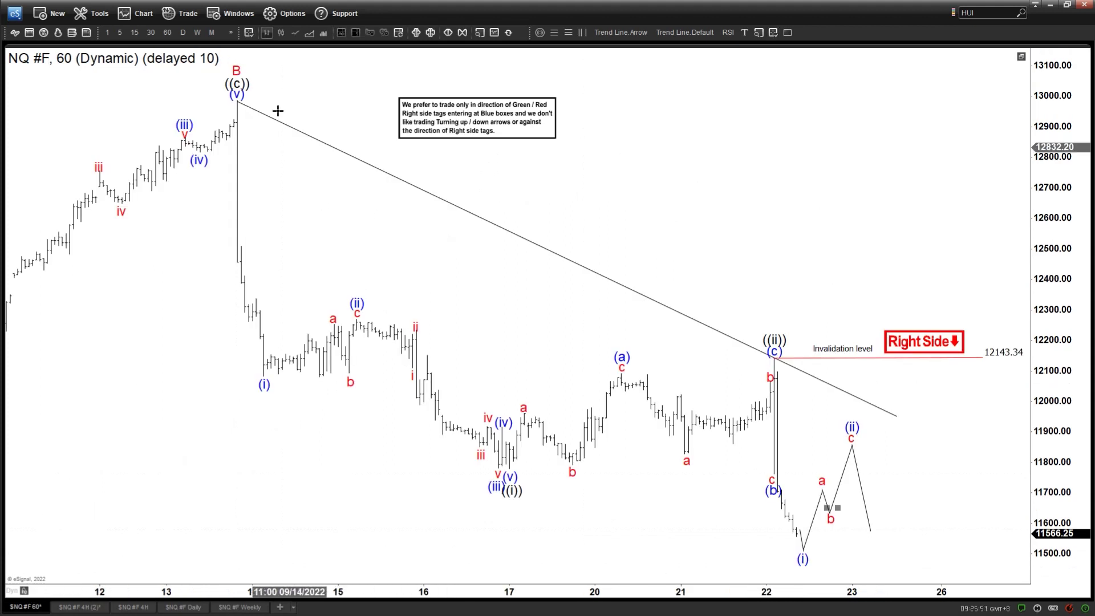
click(66, 609)
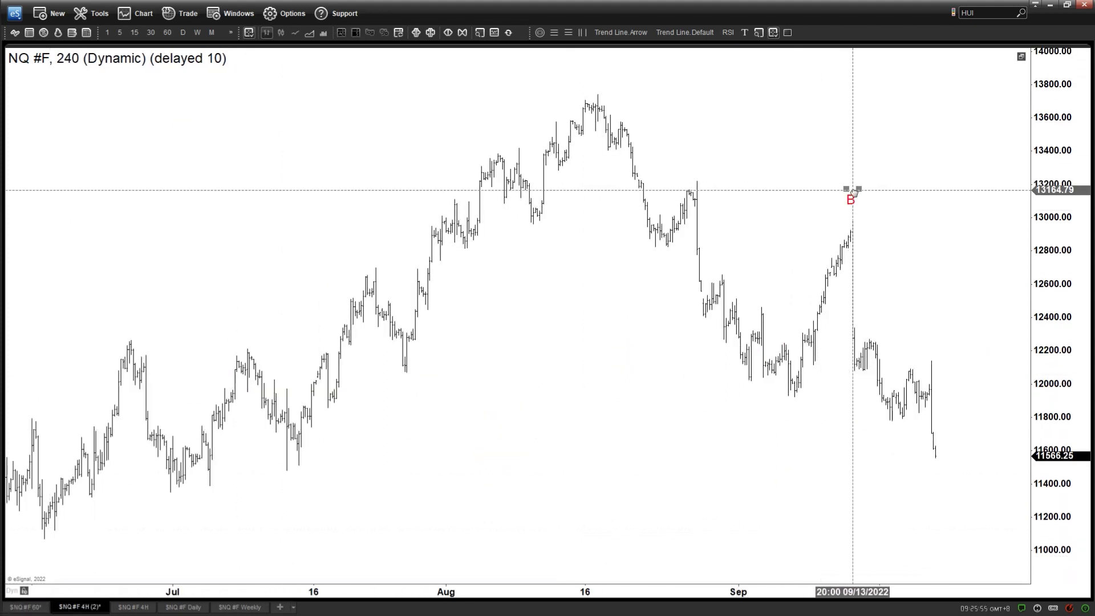
click(25, 607)
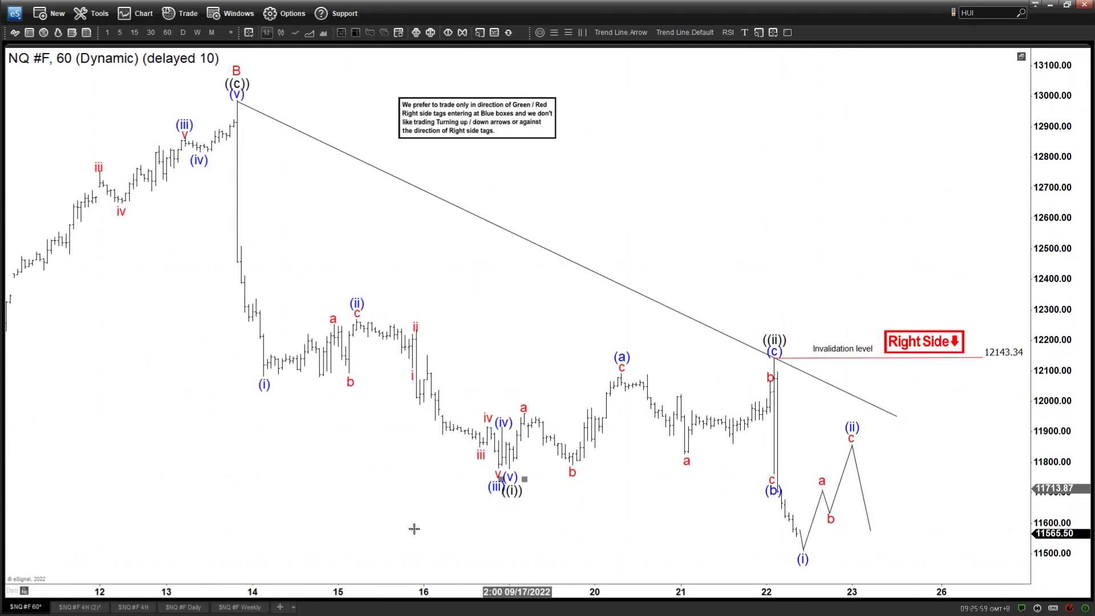
click(80, 607)
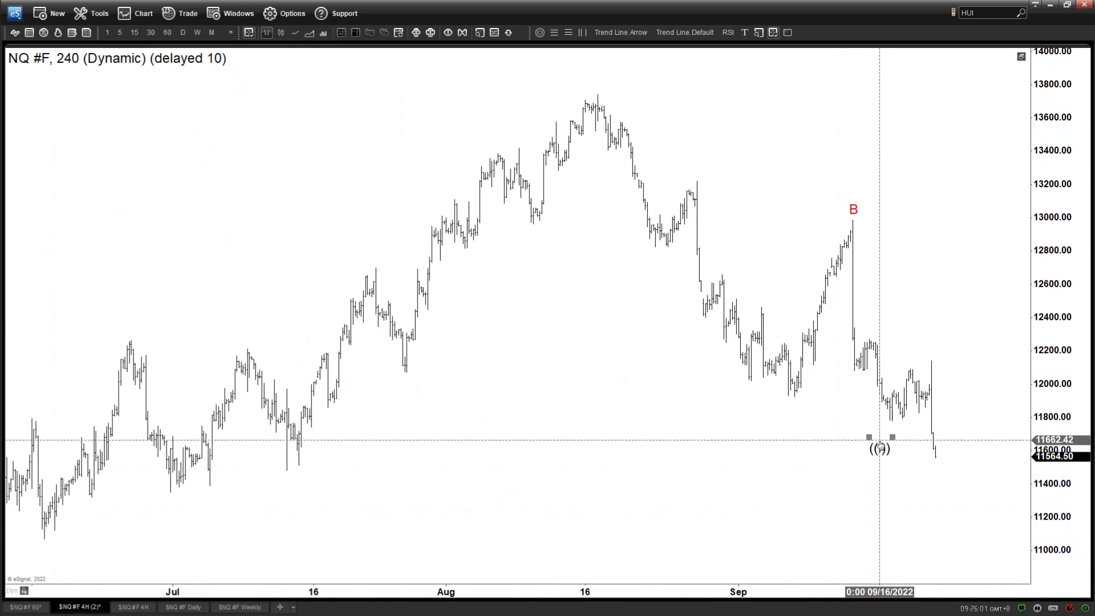
drag(893, 425, 931, 352)
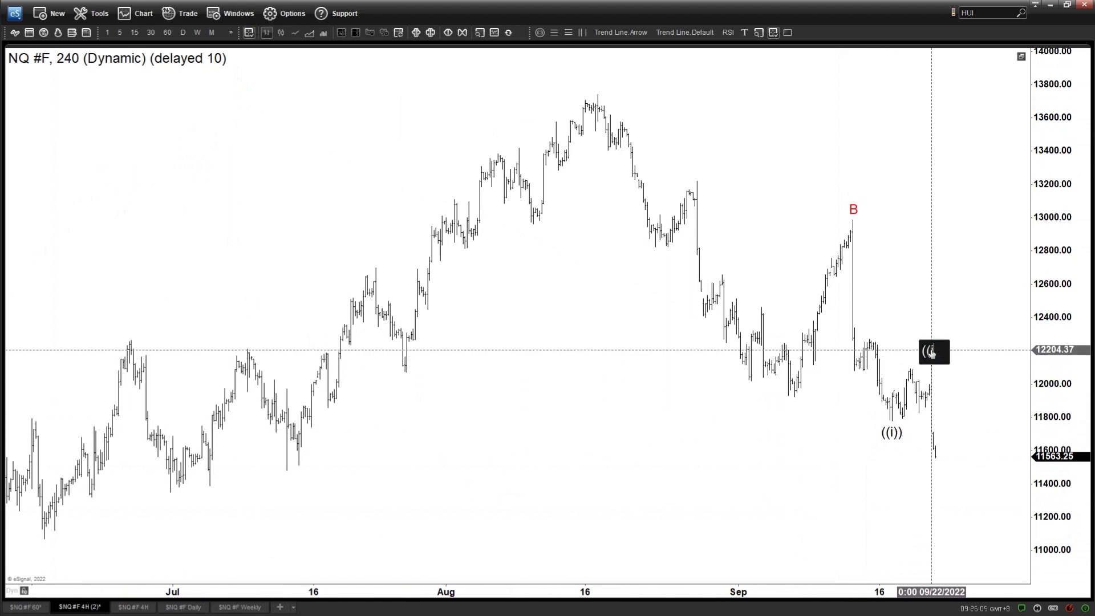
click(25, 606)
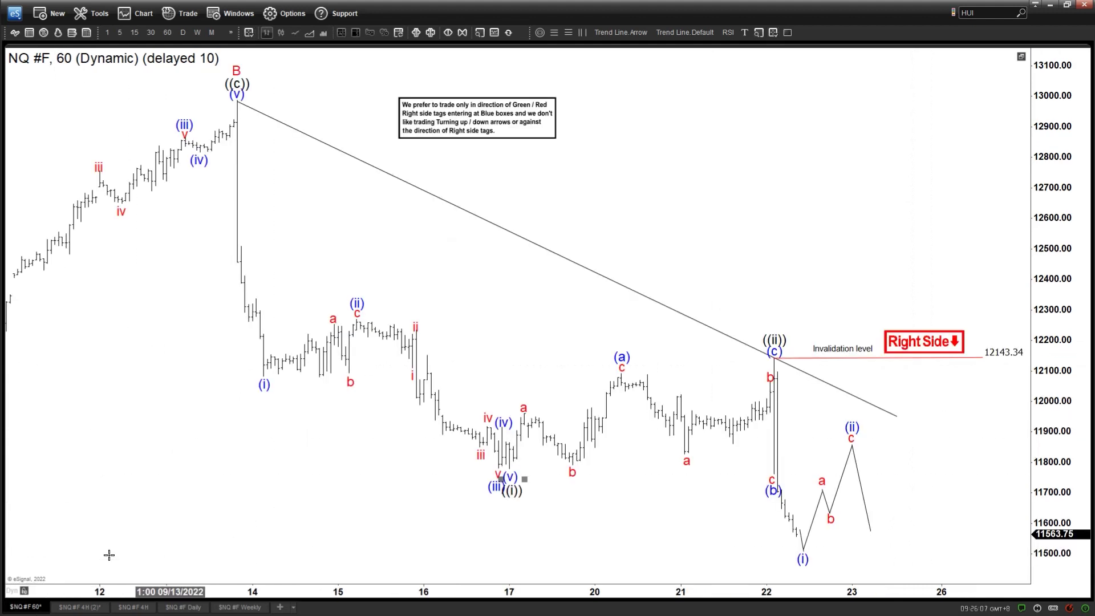
click(63, 608)
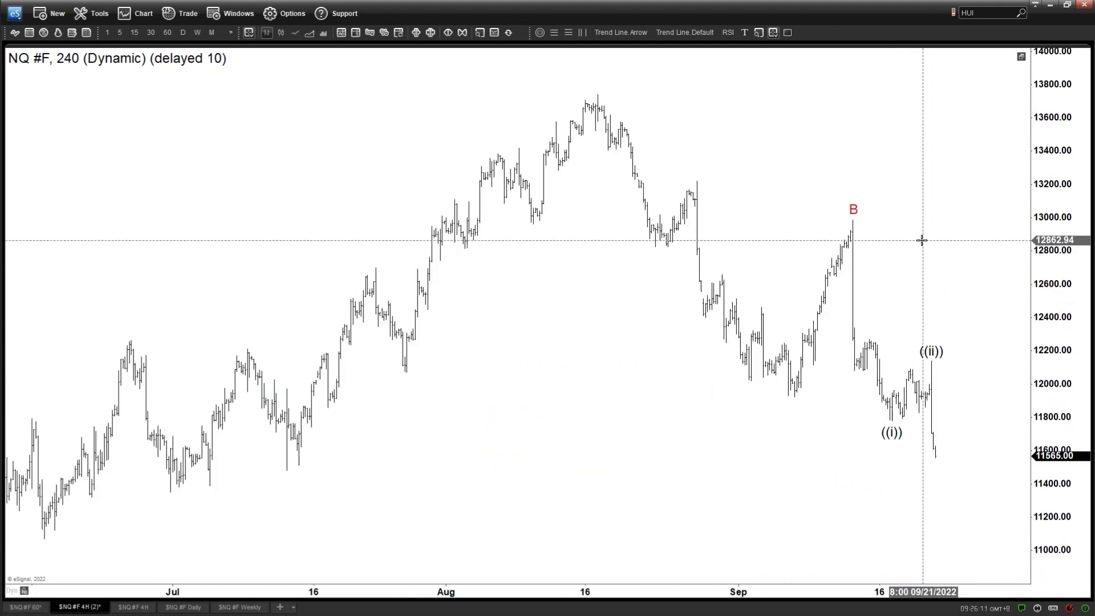
drag(853, 212, 794, 410)
double_click(792, 408)
text(A)
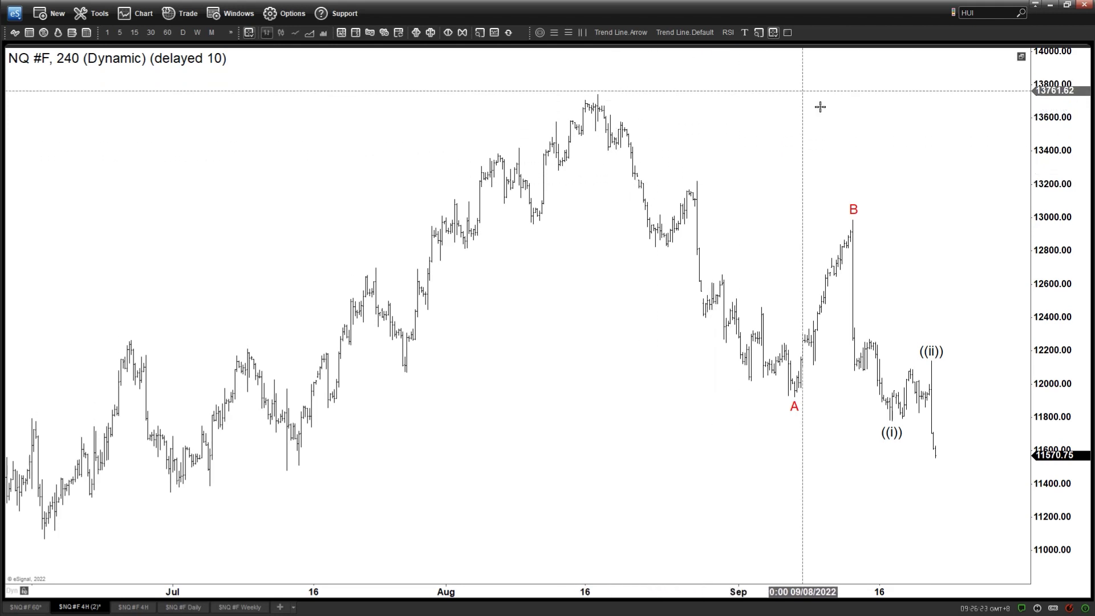
scroll(827, 171, down, 1)
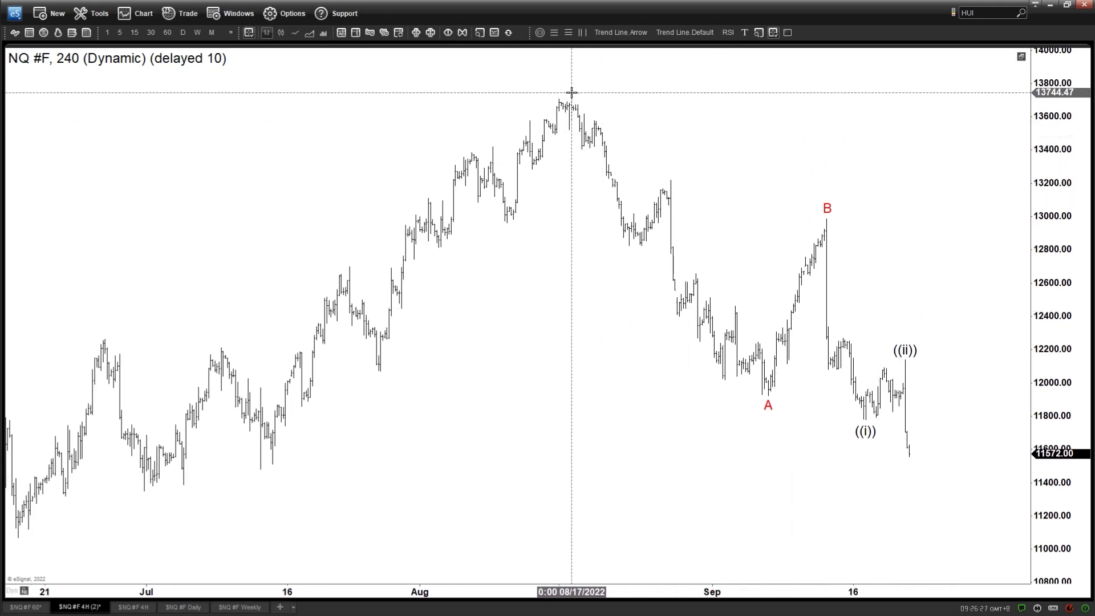
Add an 8.17.2022 text label positioned over the August peak
click(744, 32)
click(555, 77)
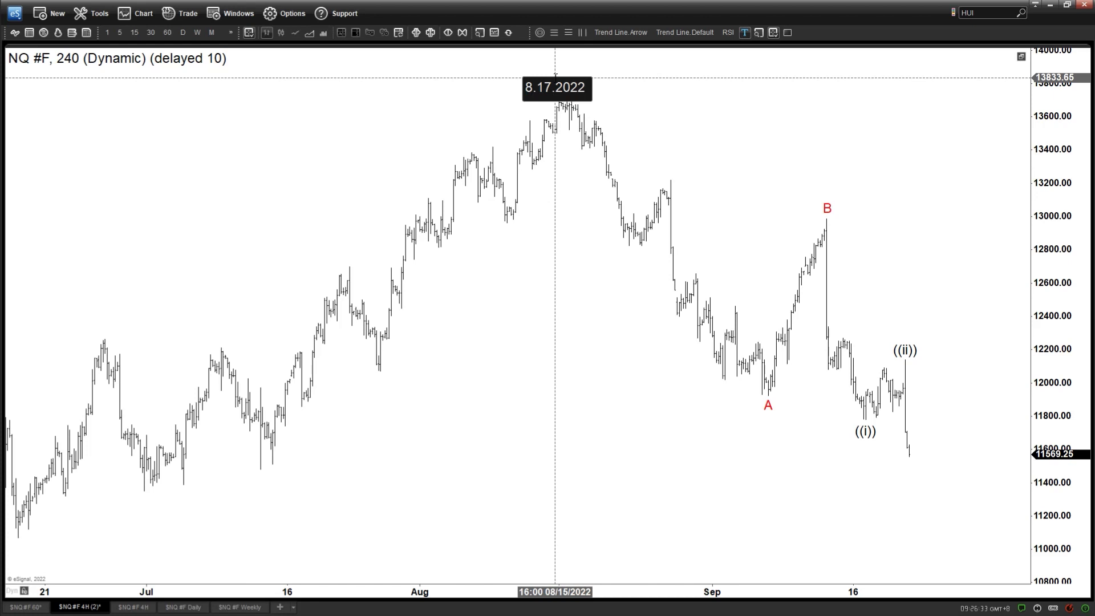
click(560, 77)
drag(561, 80, 572, 77)
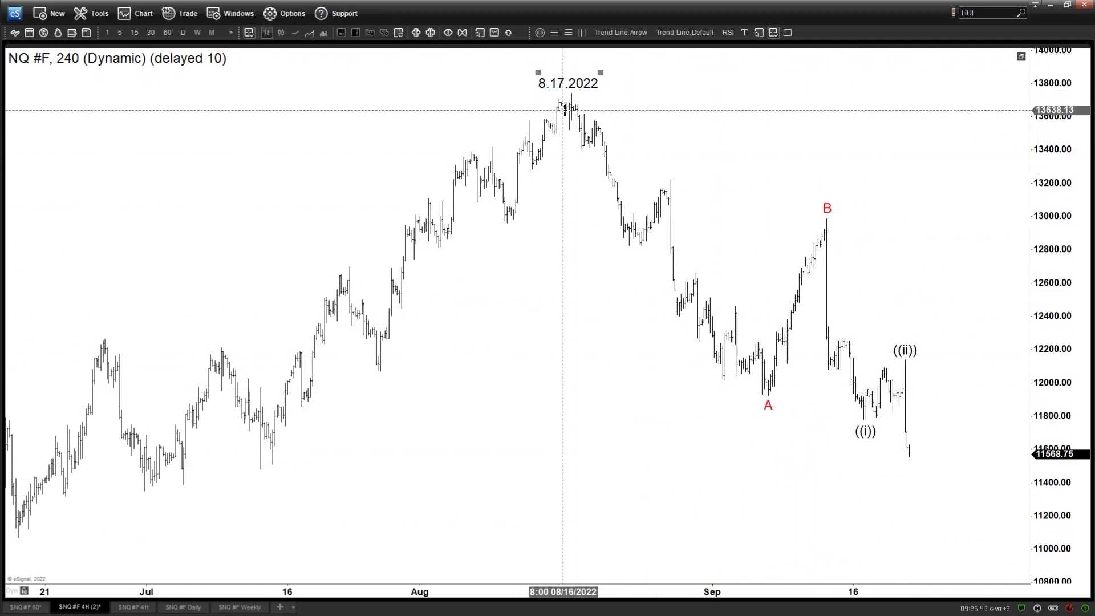
drag(503, 72, 421, 73)
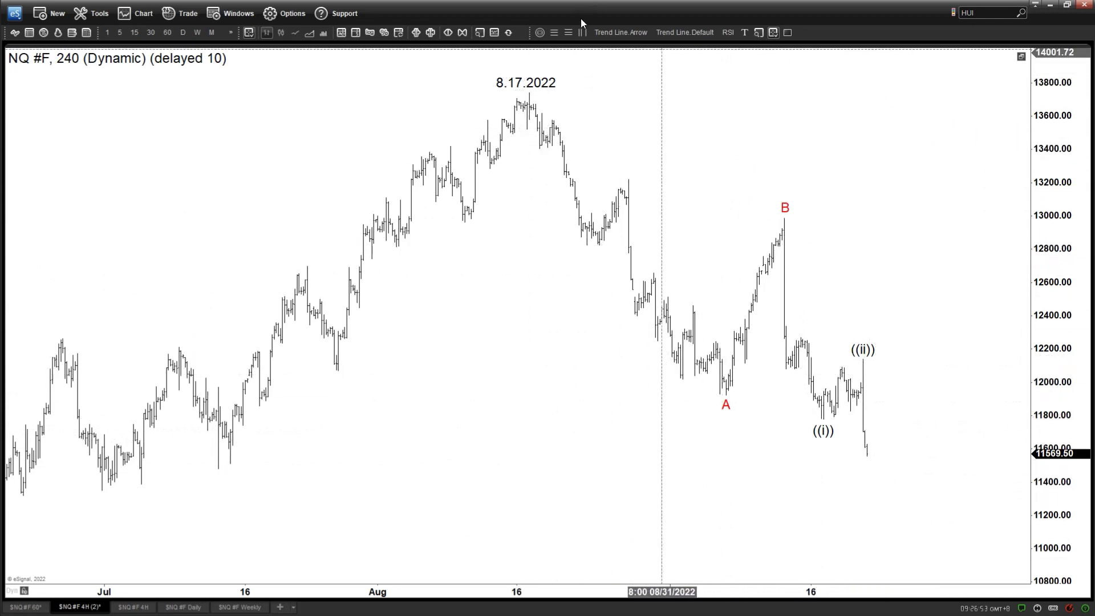
click(568, 35)
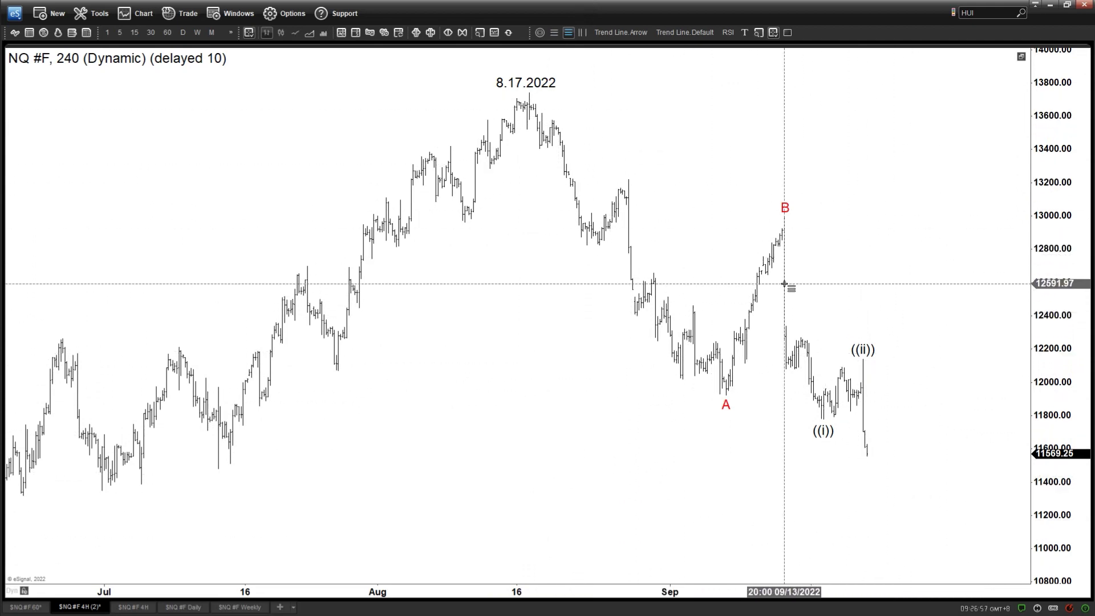
drag(789, 221, 830, 422)
click(830, 422)
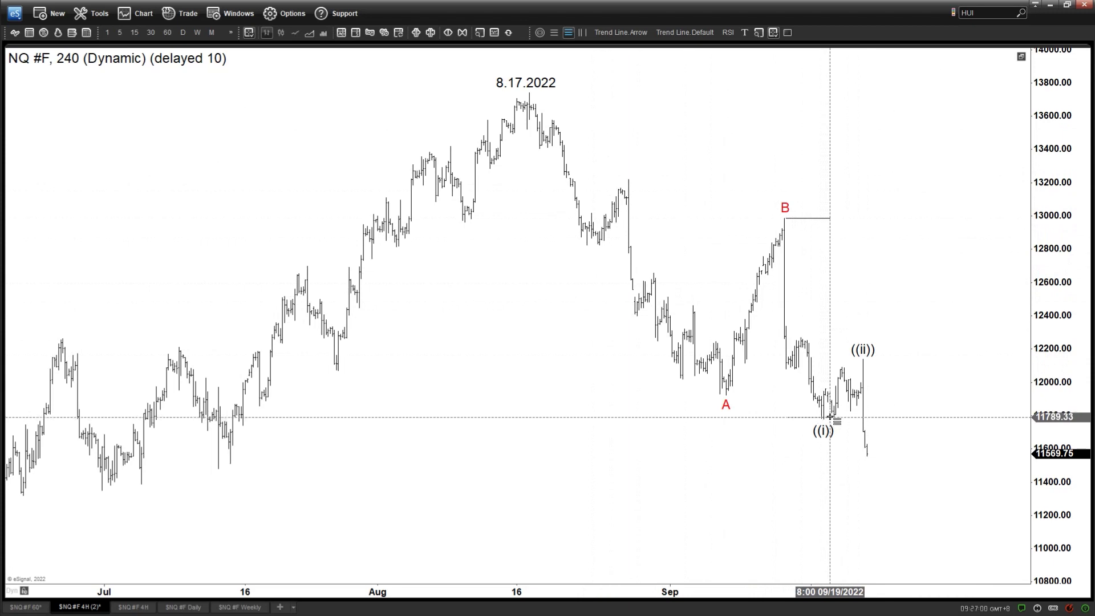
click(934, 359)
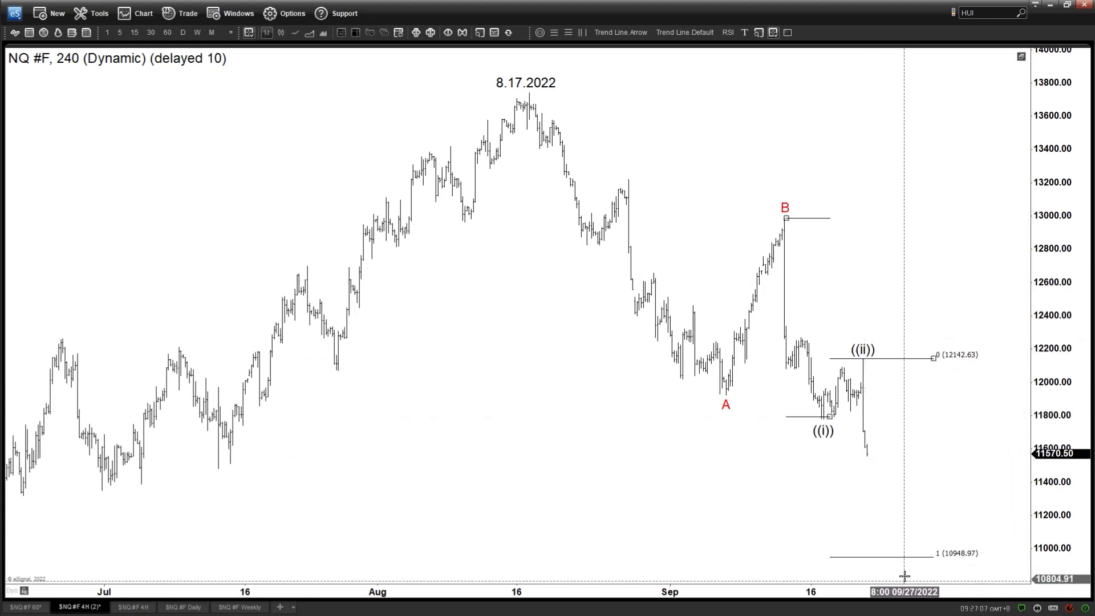
drag(892, 513, 893, 357)
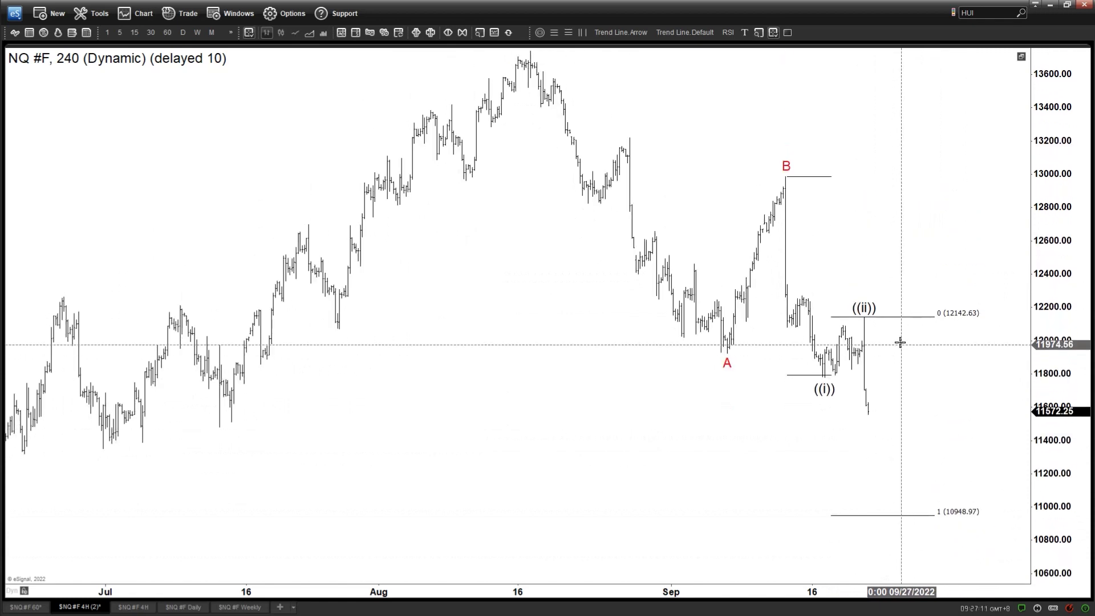
right_click(904, 317)
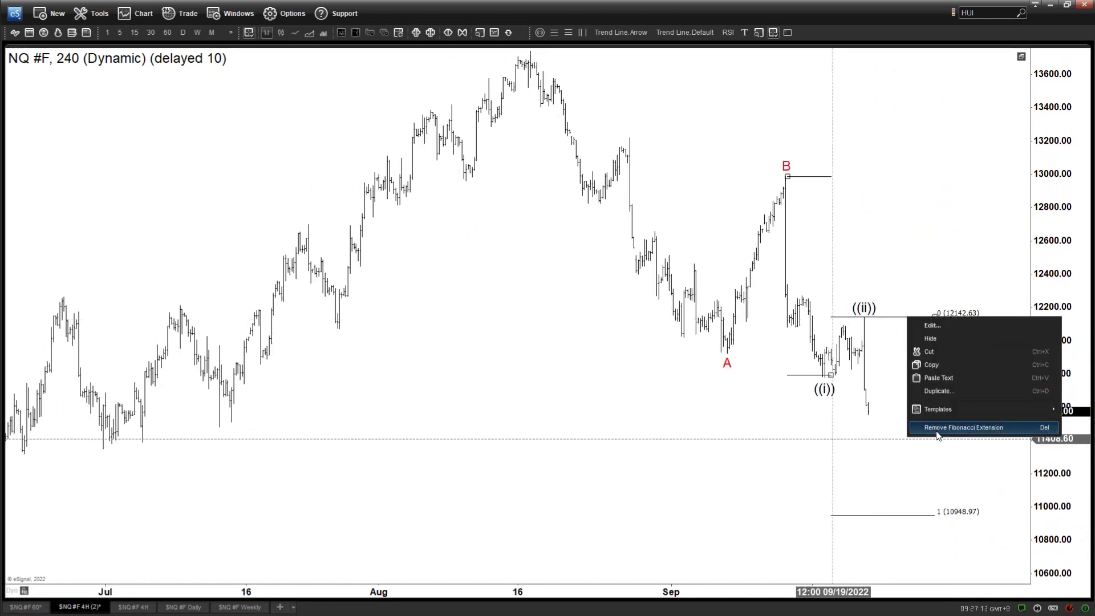
click(981, 428)
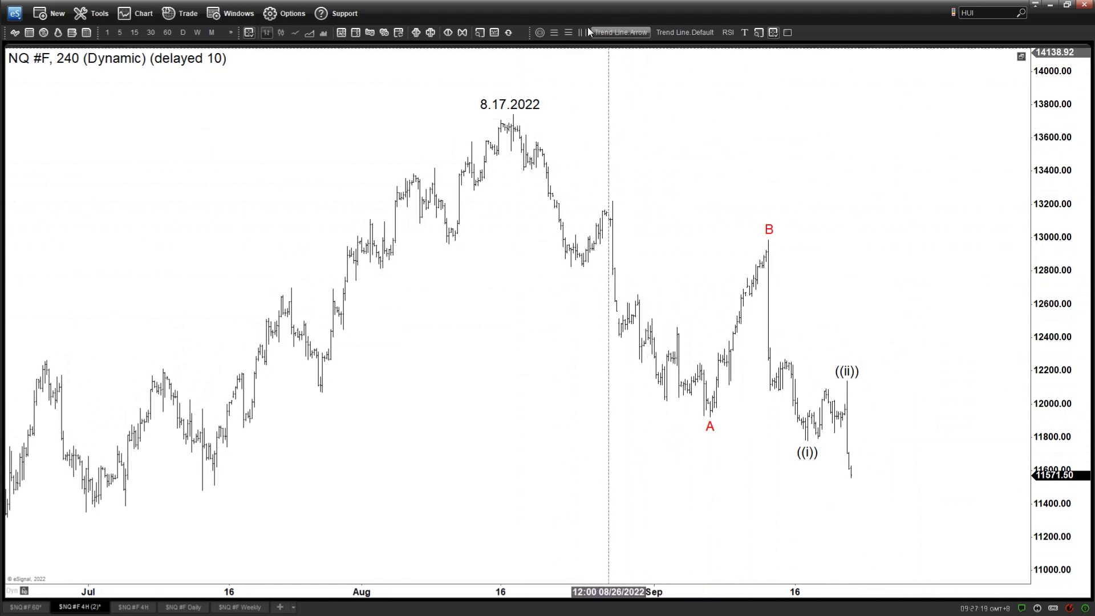
Draw a Fibonacci extension anchored at the 8.17.2022 high, the A low and B
click(568, 33)
drag(517, 115, 692, 399)
click(719, 417)
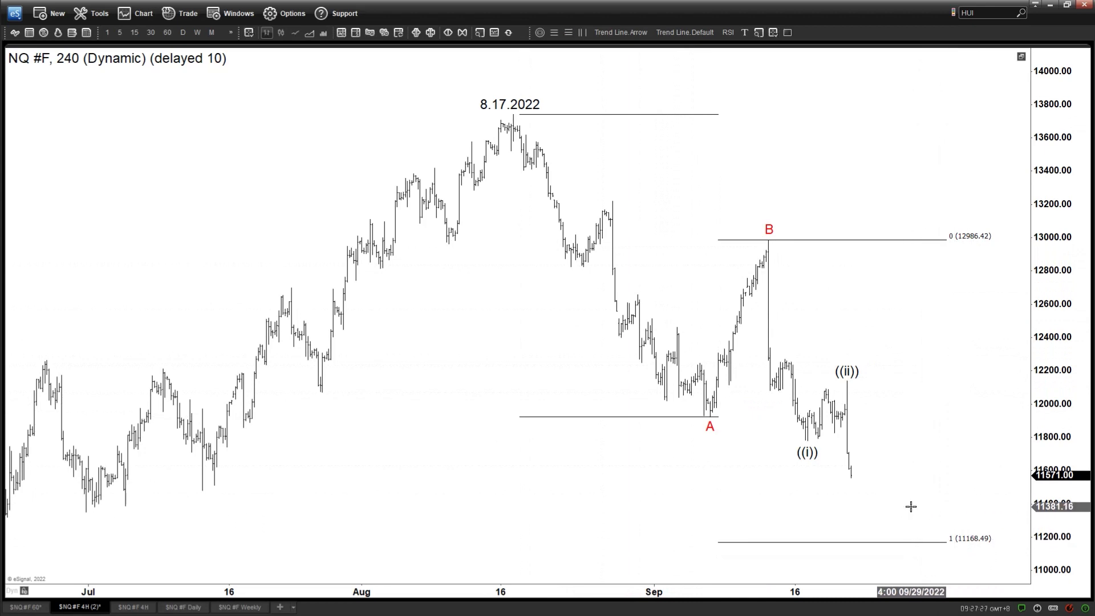
Pan the chart to inspect the extension levels down to the 11168.49 target
drag(911, 507, 909, 474)
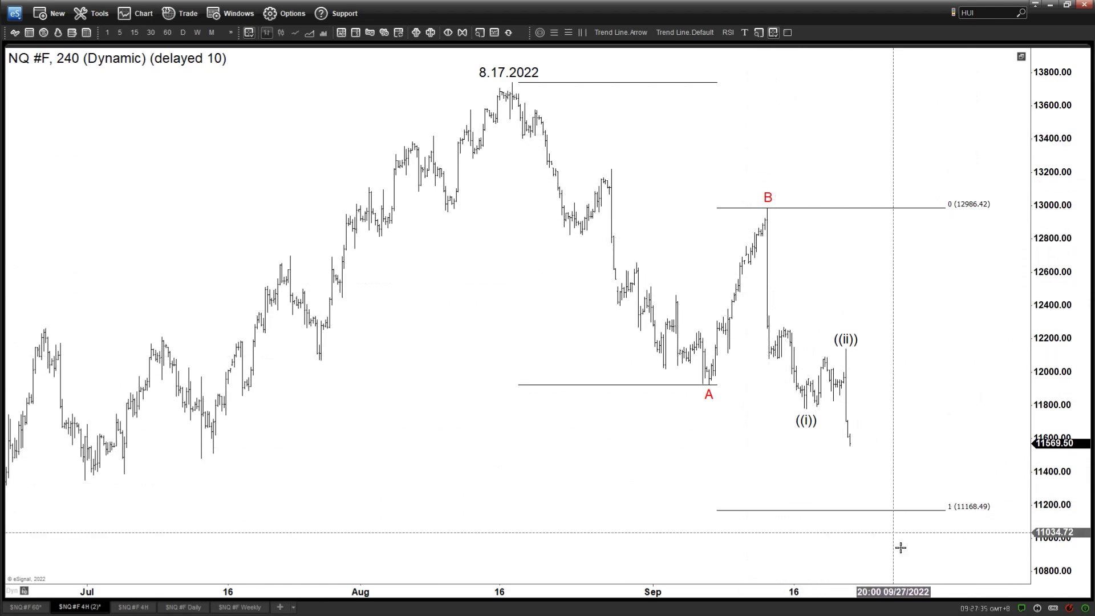
drag(889, 399, 870, 337)
drag(931, 481, 934, 408)
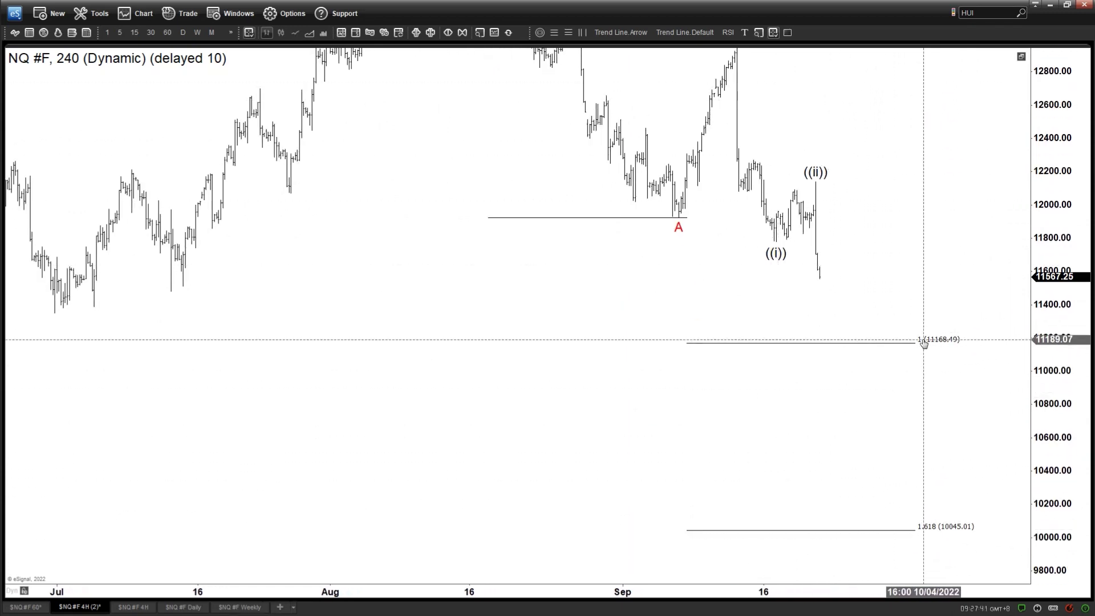
drag(911, 395, 960, 438)
drag(882, 304, 874, 349)
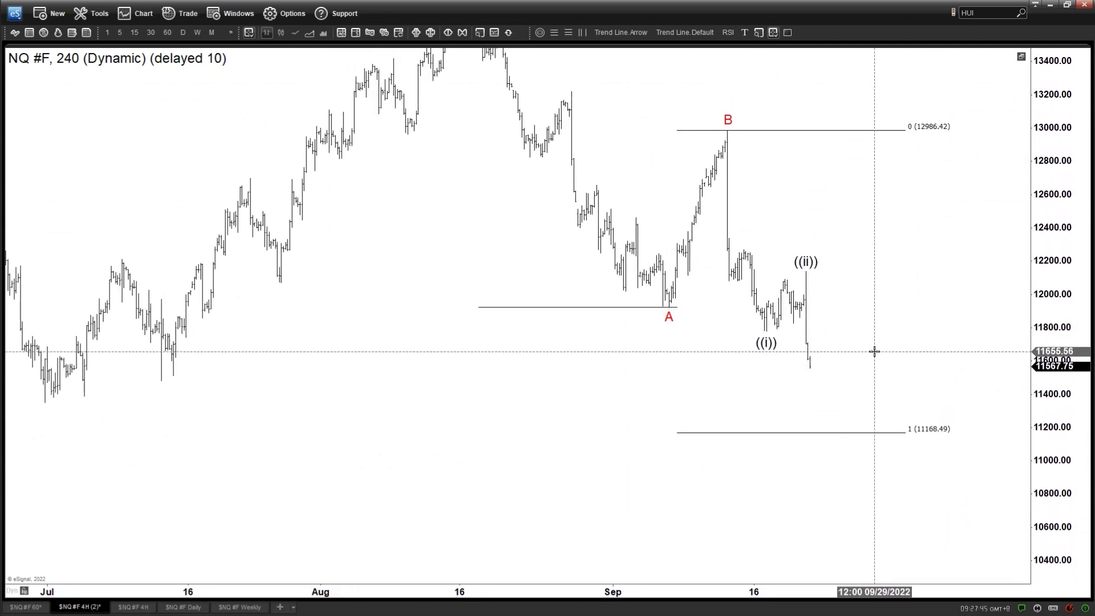
drag(593, 169, 589, 243)
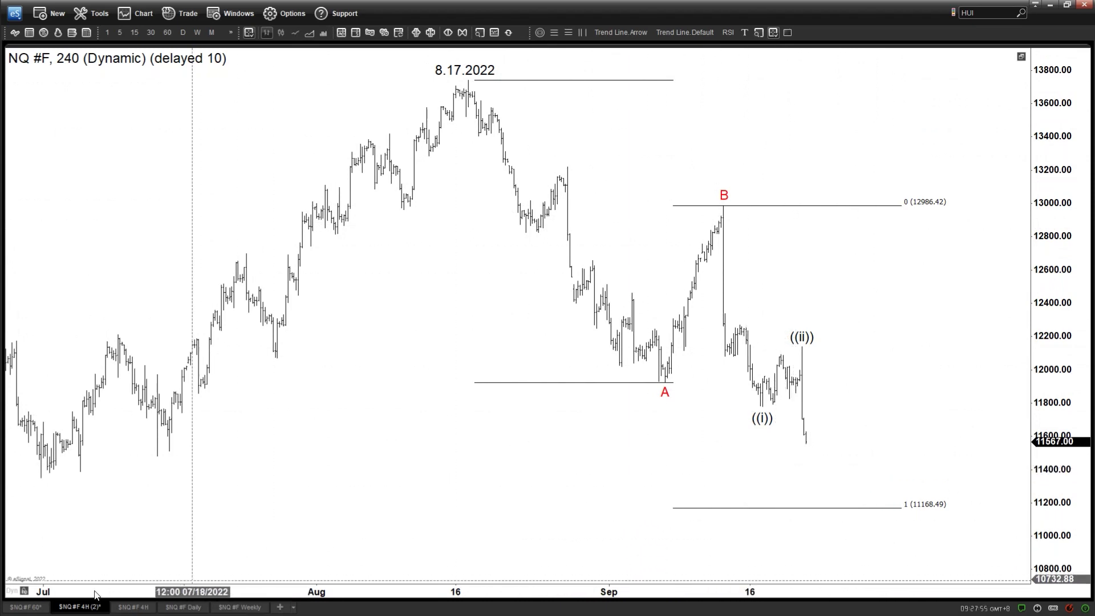
click(44, 607)
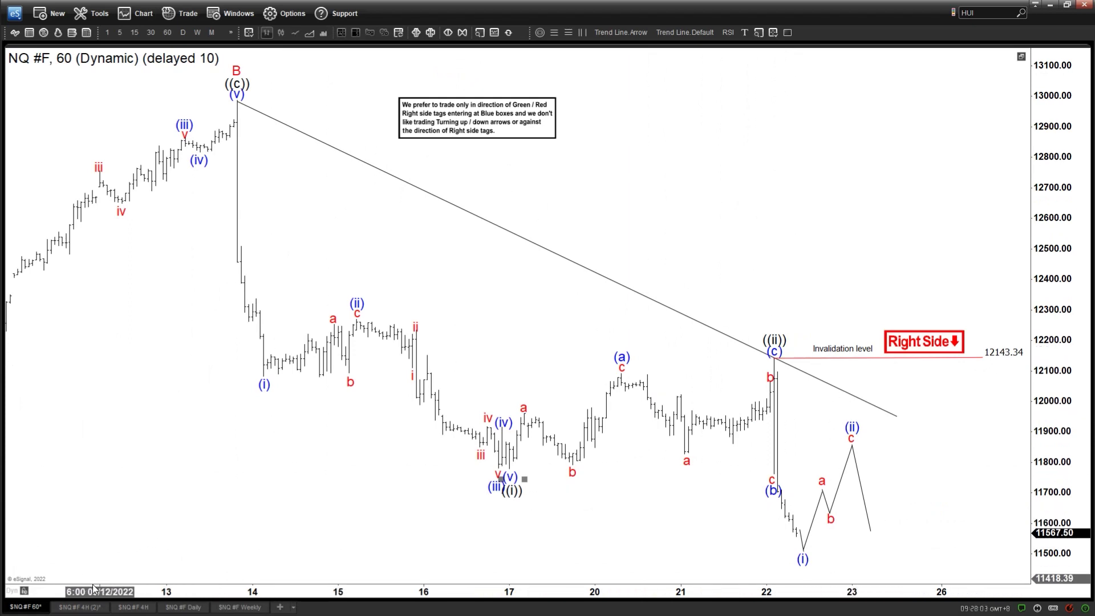
click(68, 609)
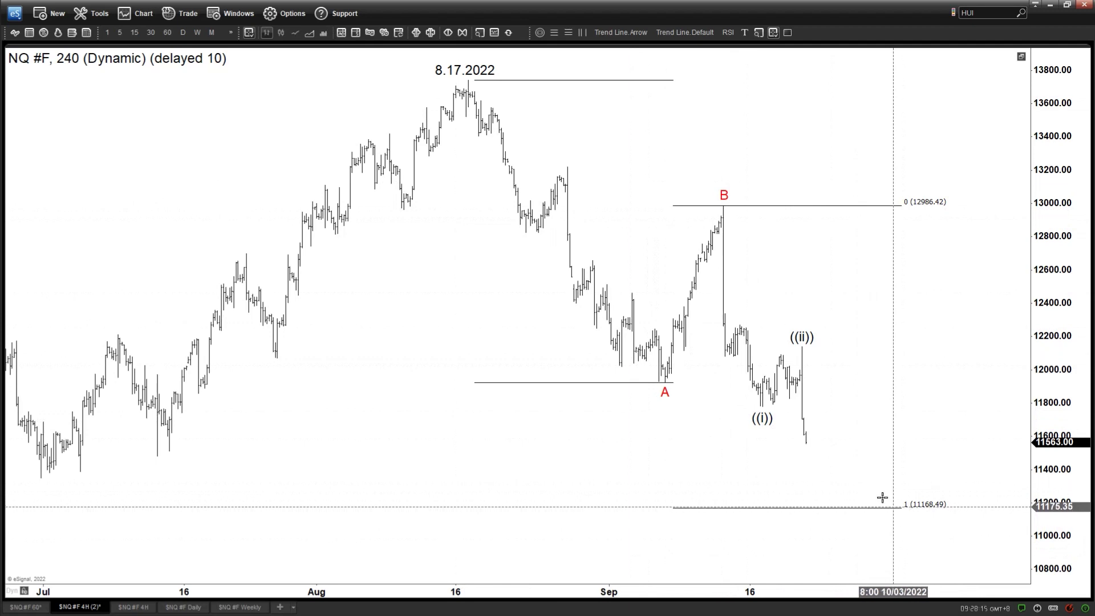
drag(897, 509, 879, 443)
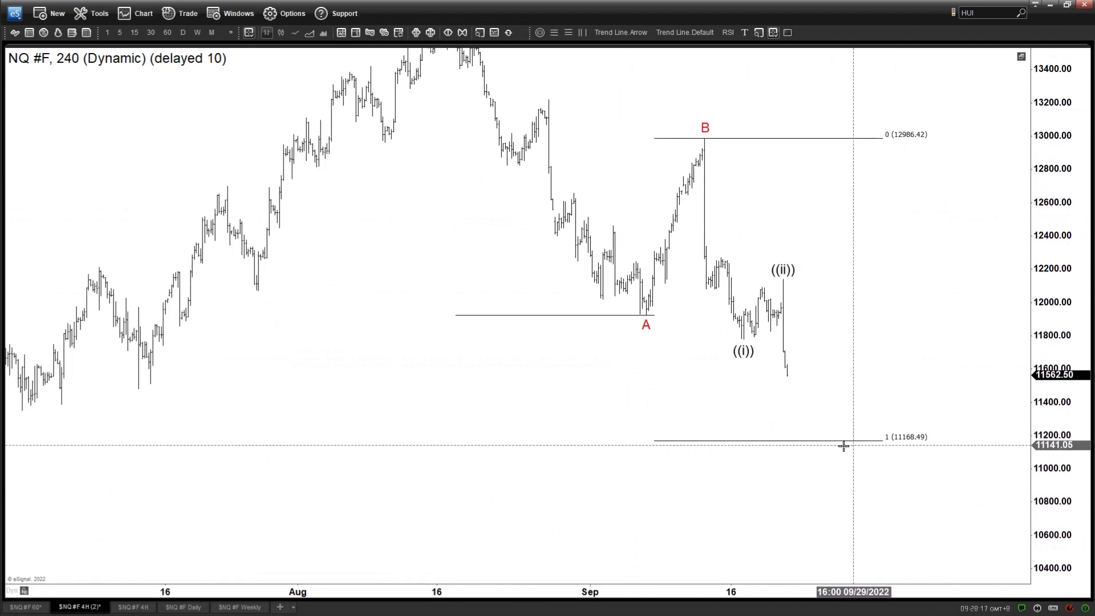